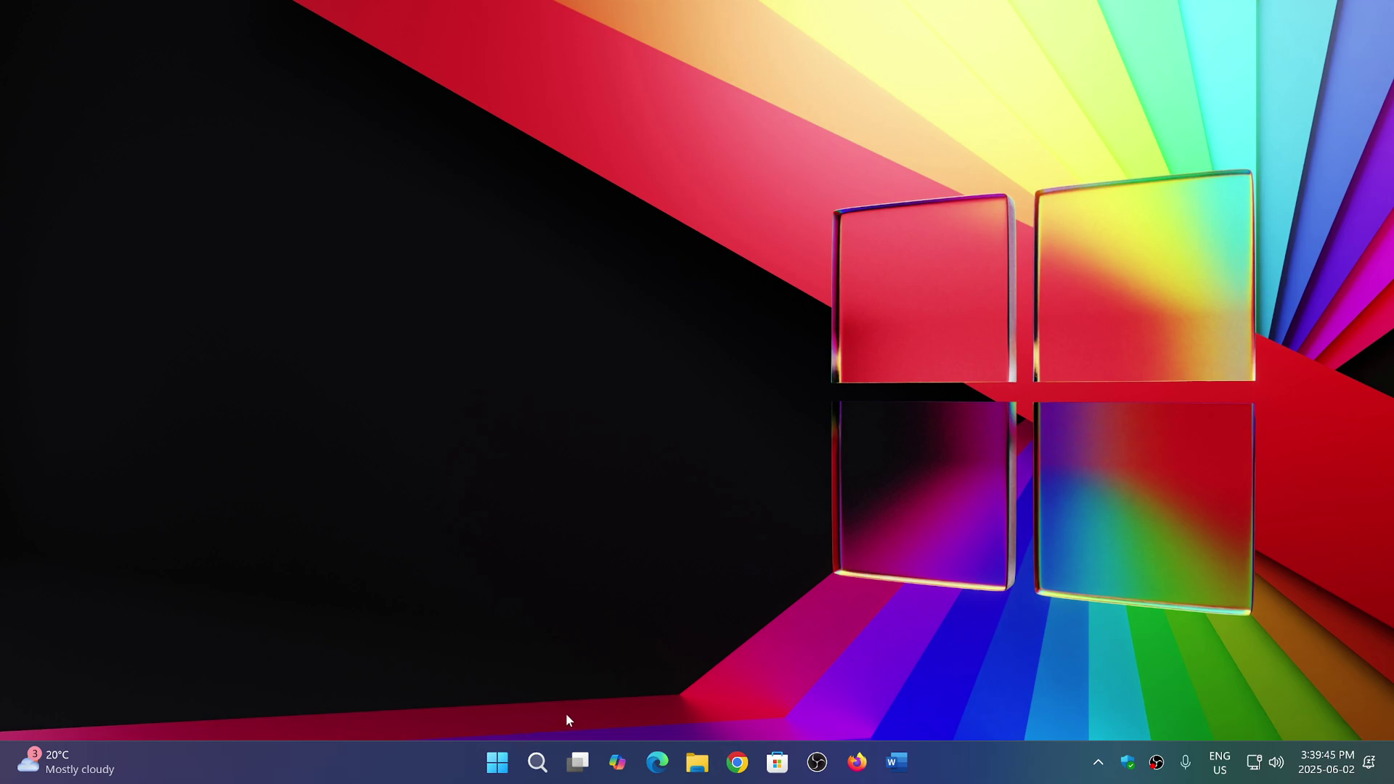
Open Settings from the Start context menu and go to Windows Update
right_click(498, 766)
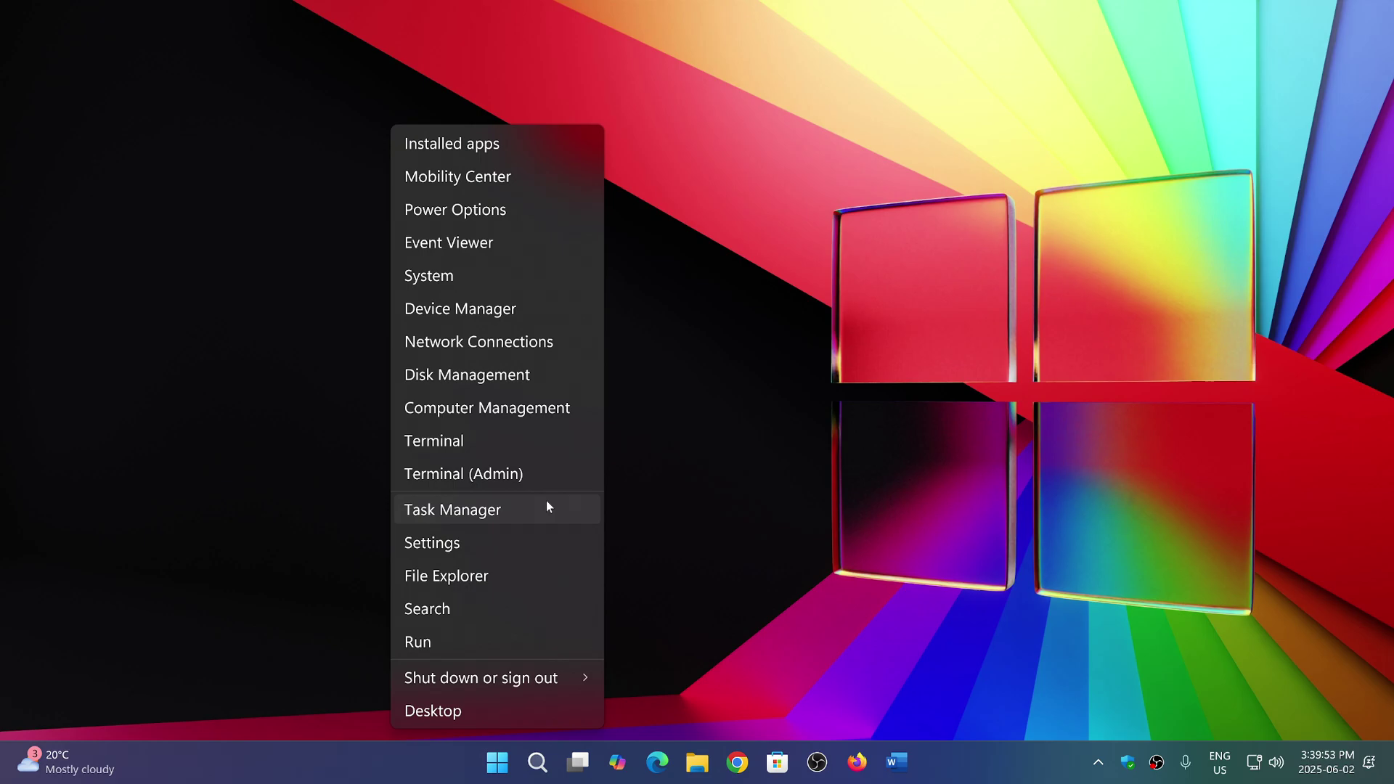
left_click(525, 542)
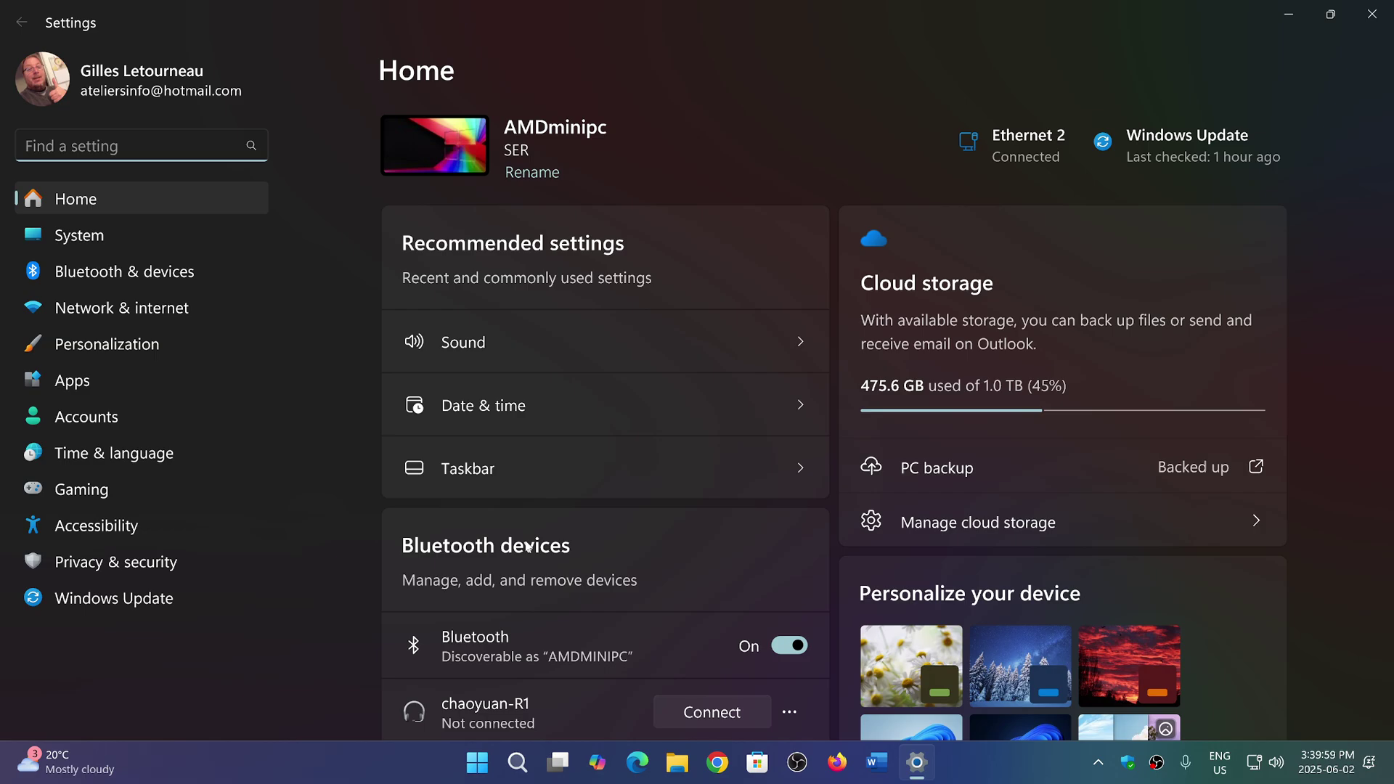
left_click(164, 600)
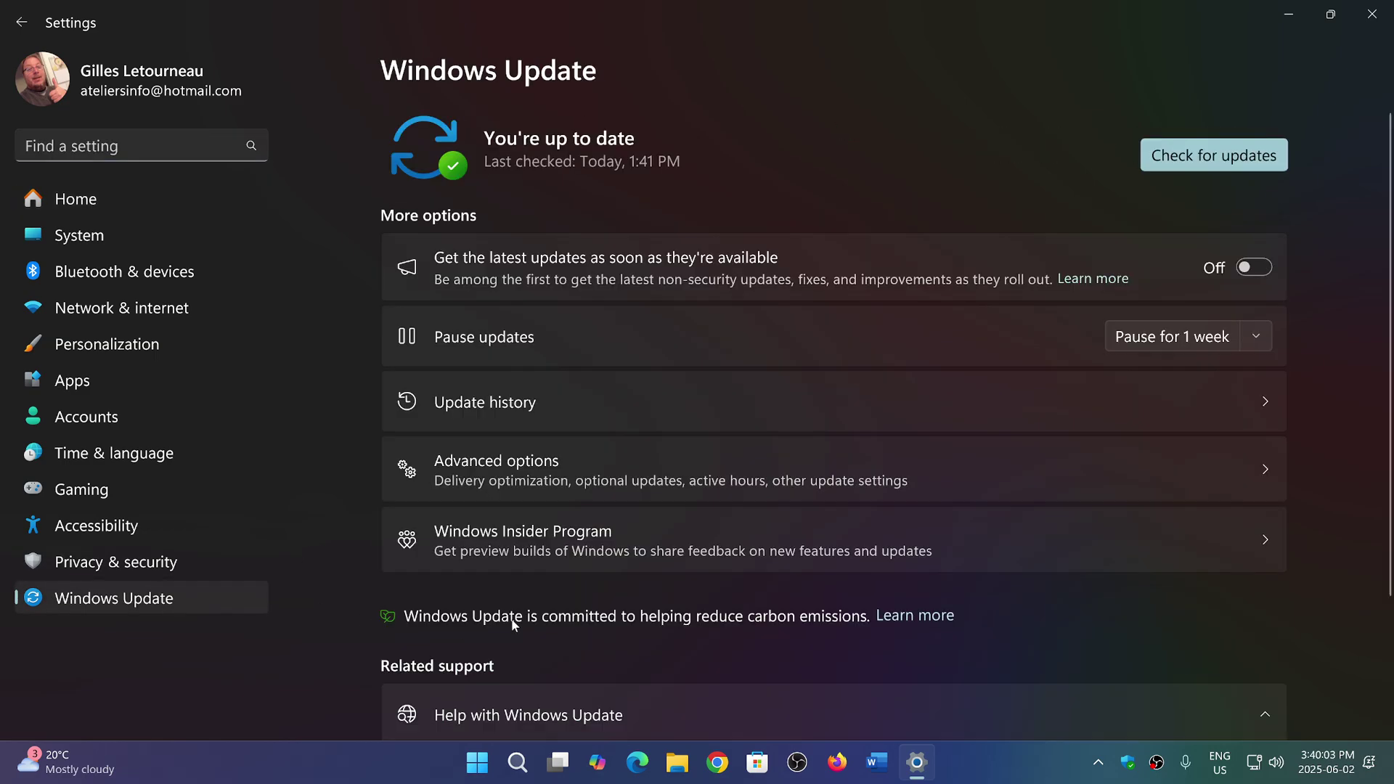
Review the 25 installed quality updates in Update history, then close Settings
left_click(670, 404)
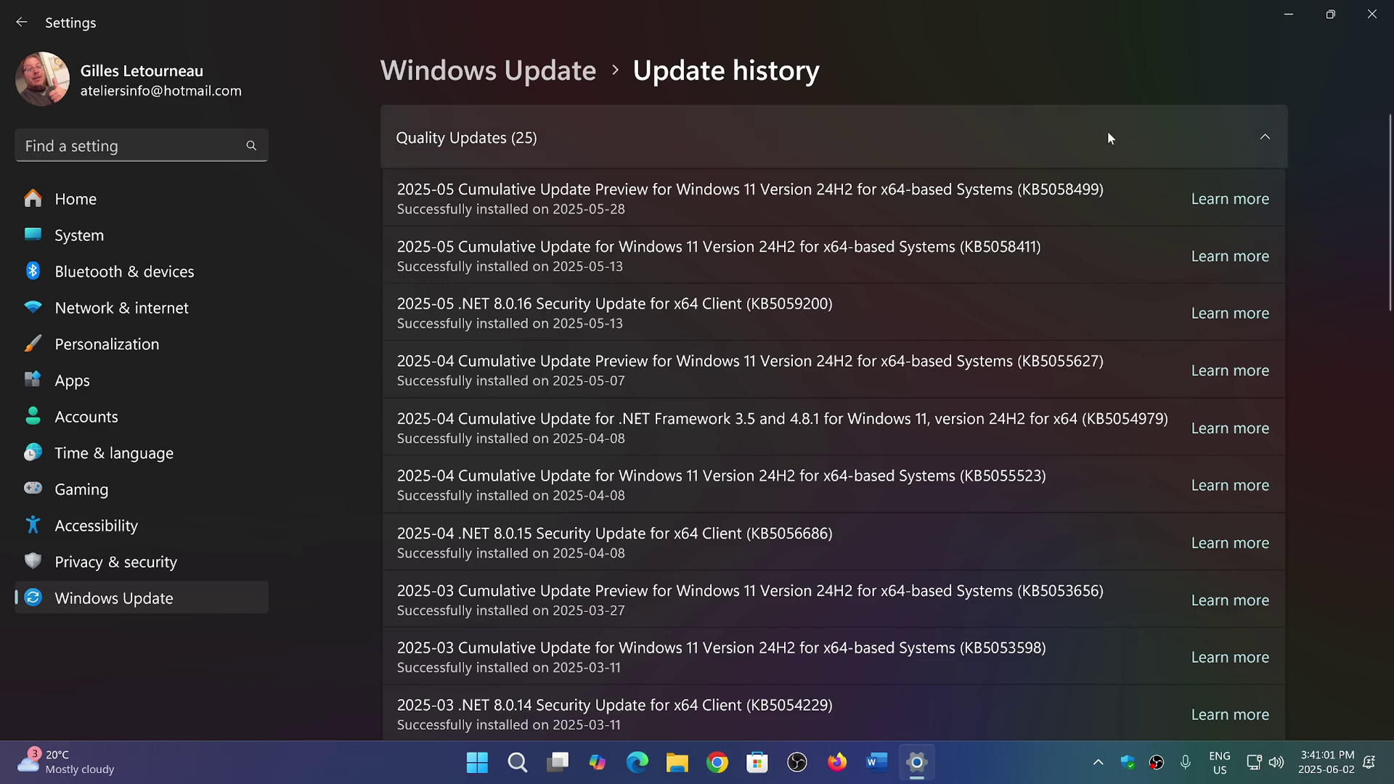
left_click(1387, 12)
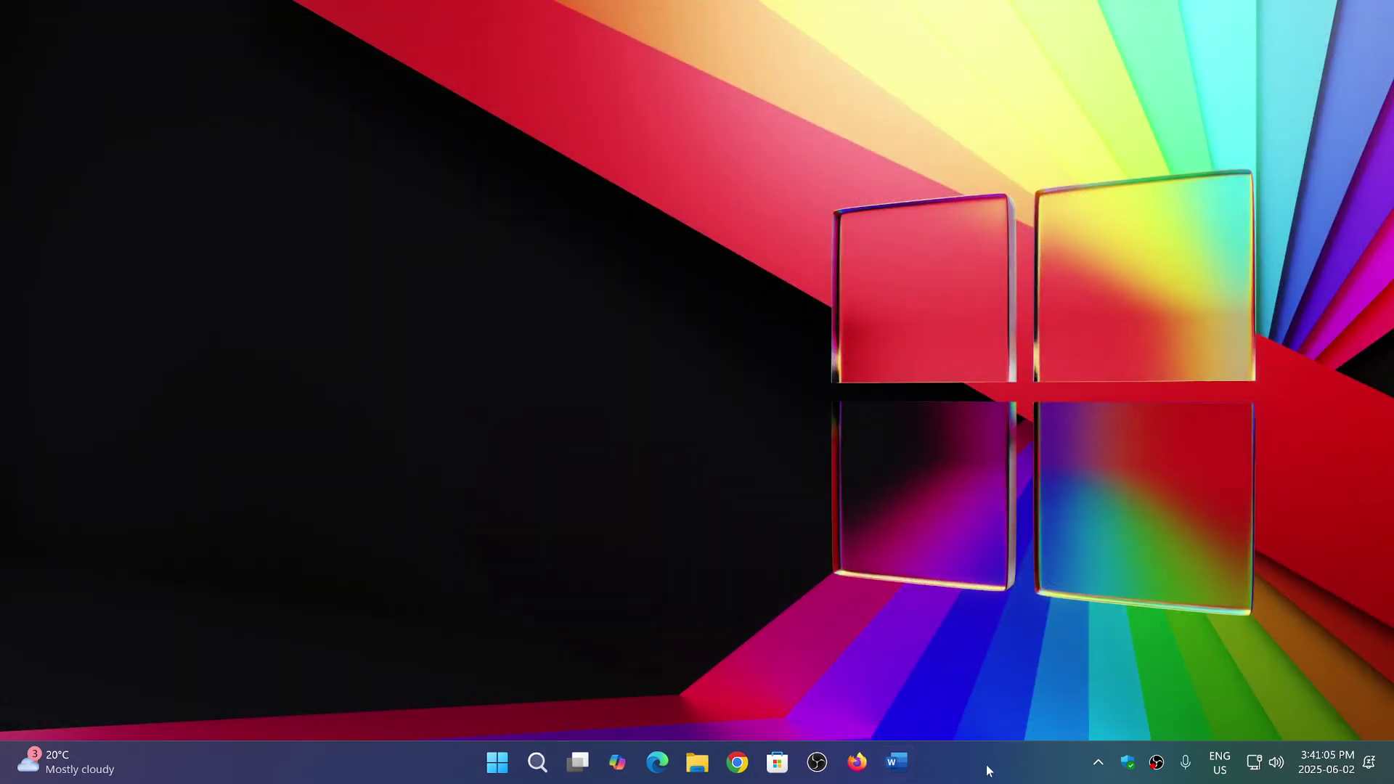